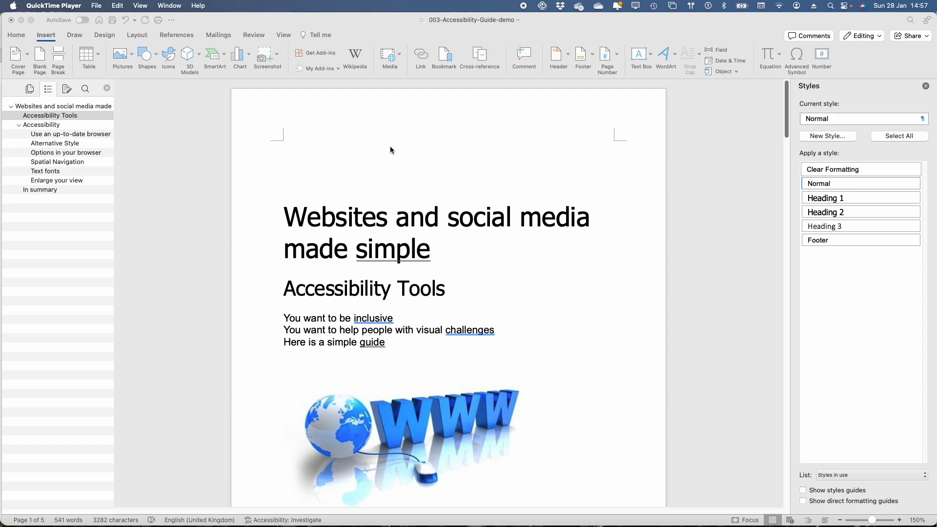
Add the text "Index" below the WWW picture on the first page and apply the Heading 3 style to it
{"action": "scroll", "coordinate": [390, 150], "scroll_direction": "down", "scroll_amount": 10}
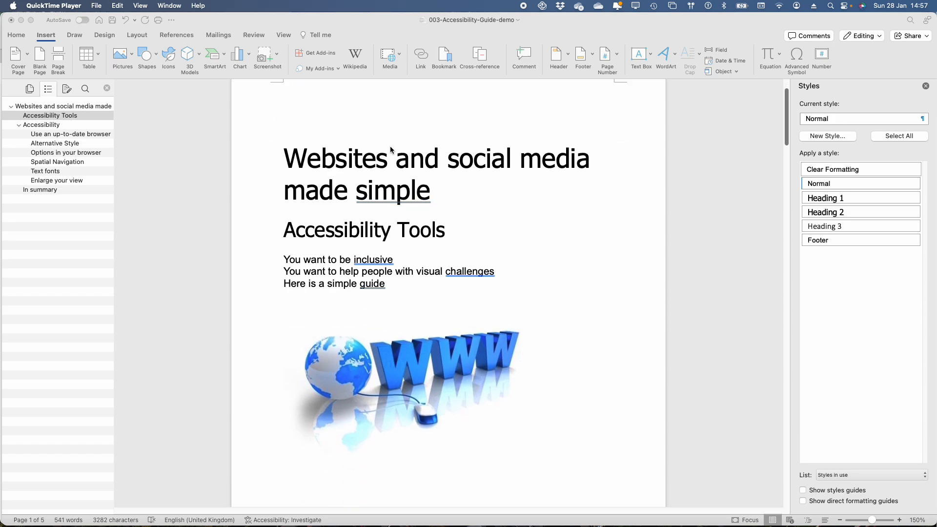
{"action": "scroll", "coordinate": [390, 150], "scroll_direction": "down", "scroll_amount": 2}
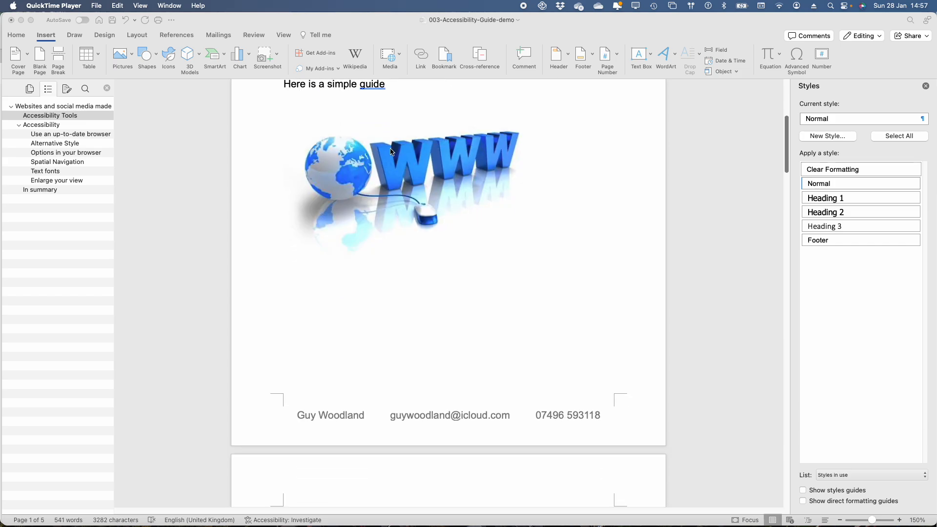
{"action": "left_click", "coordinate": [306, 245]}
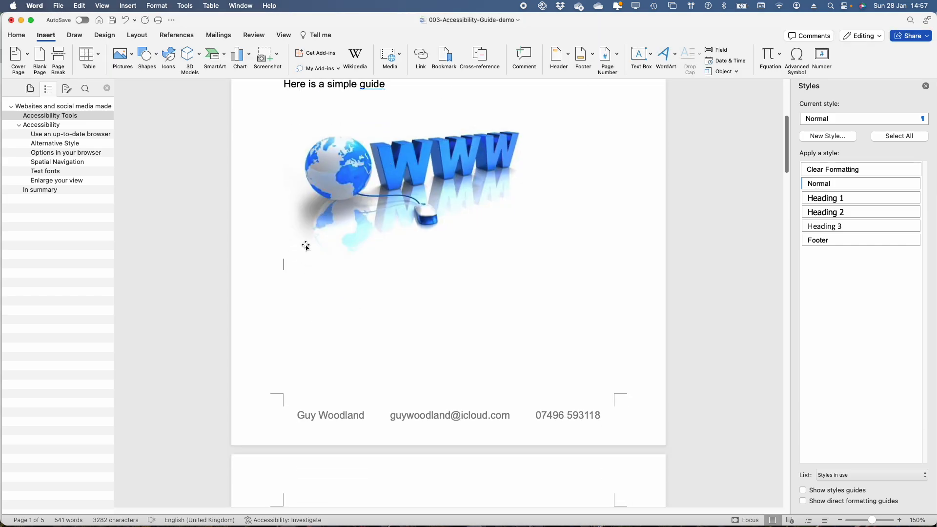
{"action": "type", "text": "Index"}
{"action": "double_click", "coordinate": [290, 265]}
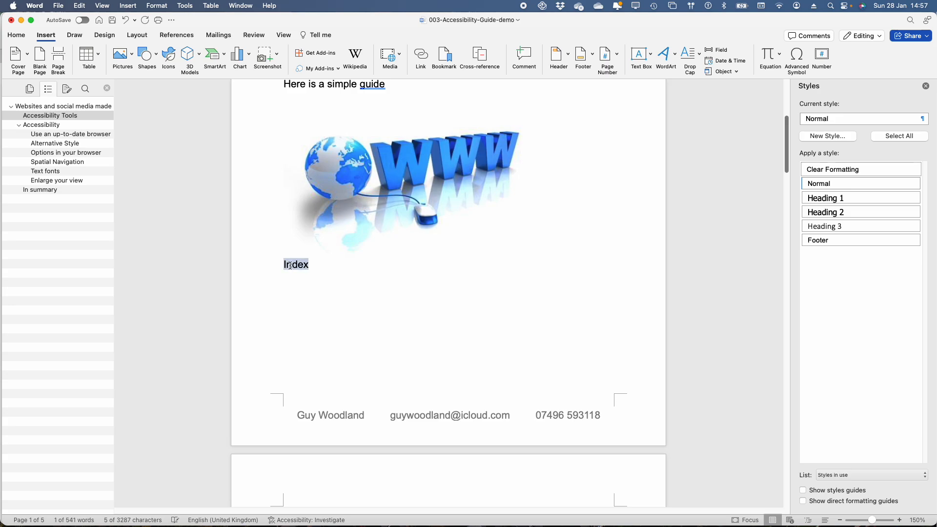
{"action": "left_click", "coordinate": [833, 225]}
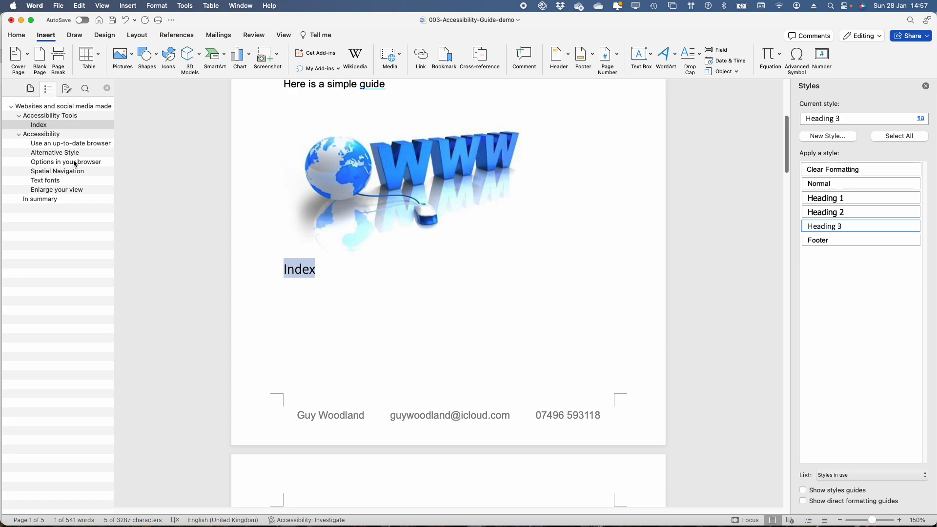
On a new line below Index, begin inserting a link to the Accessibility heading in this document
{"action": "left_click", "coordinate": [287, 276]}
{"action": "left_click", "coordinate": [320, 272]}
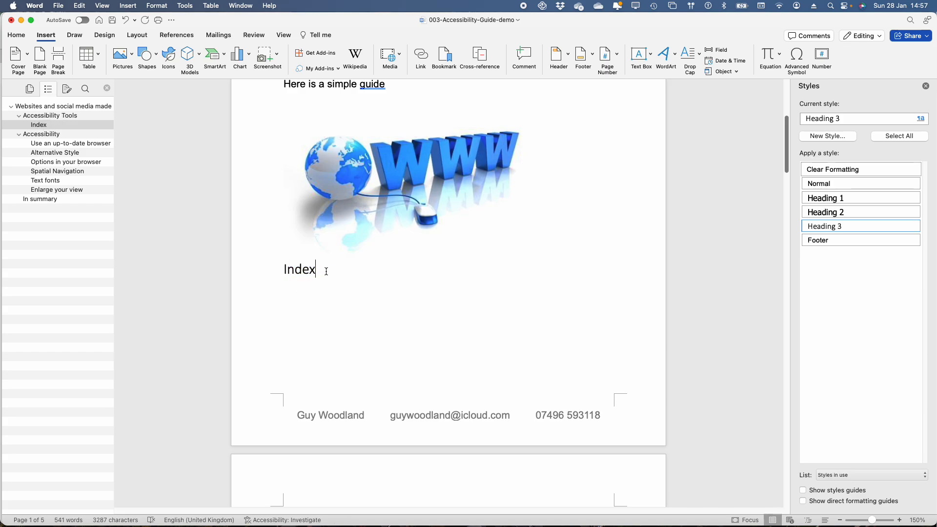
{"action": "key", "text": "Return"}
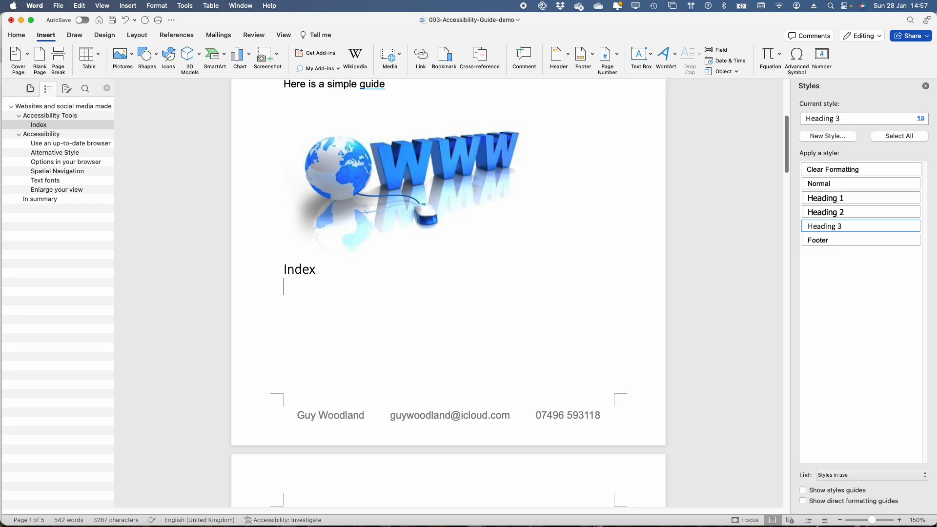
{"action": "right_click", "coordinate": [285, 287]}
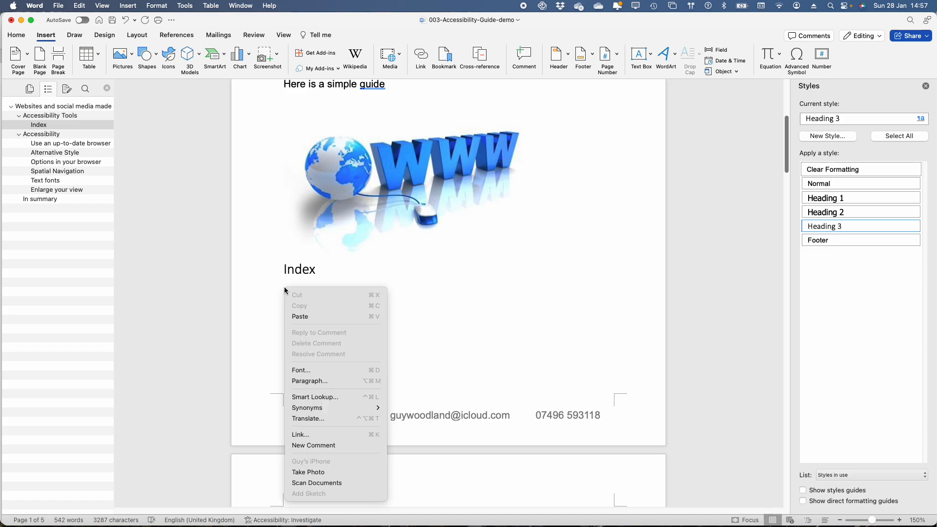
{"action": "left_click", "coordinate": [313, 436]}
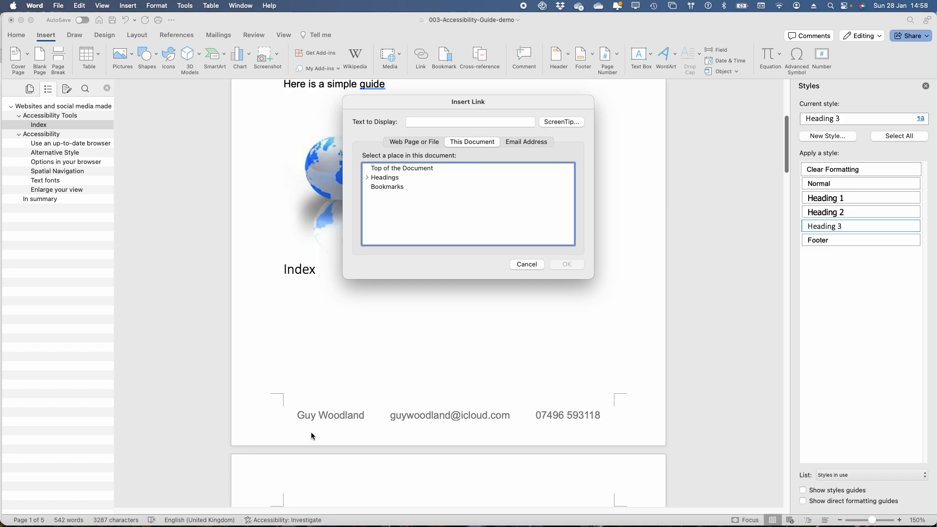
{"action": "left_click", "coordinate": [366, 178]}
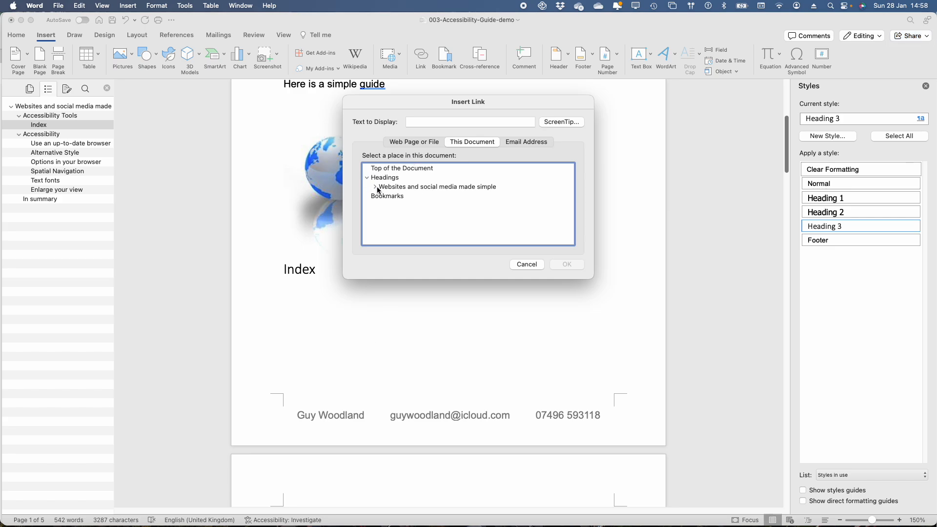
{"action": "left_click", "coordinate": [376, 188]}
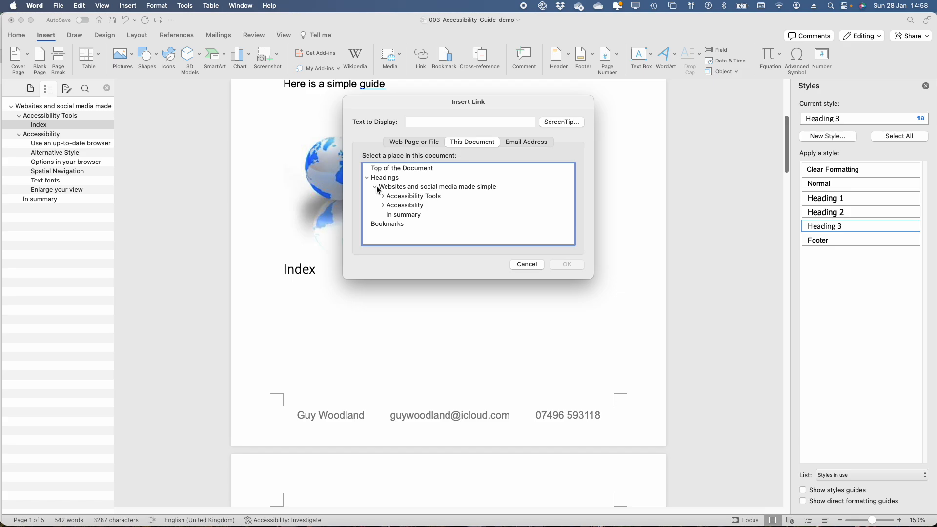
{"action": "left_click", "coordinate": [383, 198]}
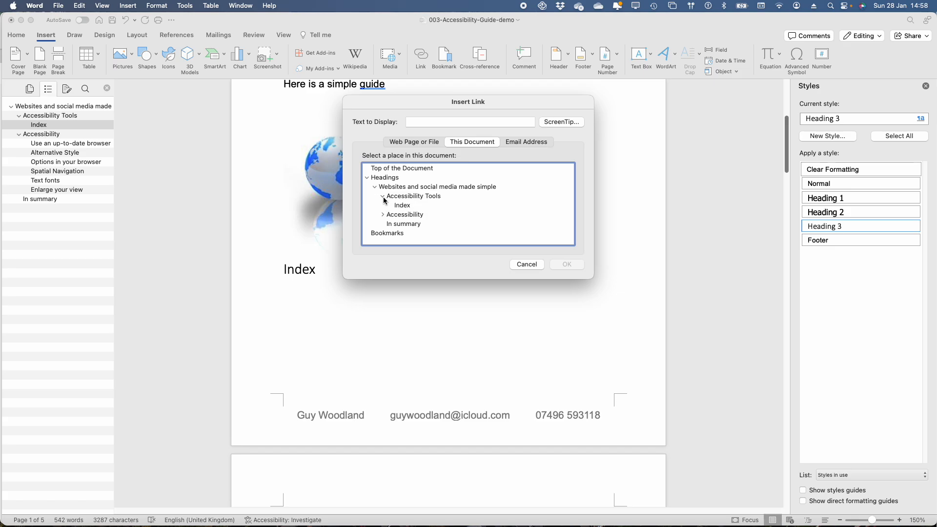
{"action": "left_click", "coordinate": [383, 216]}
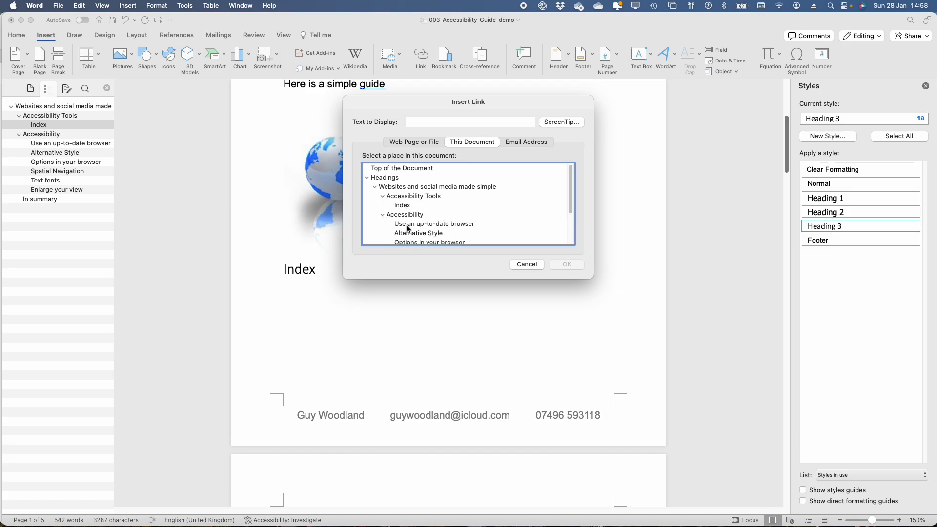
{"action": "left_click", "coordinate": [405, 217]}
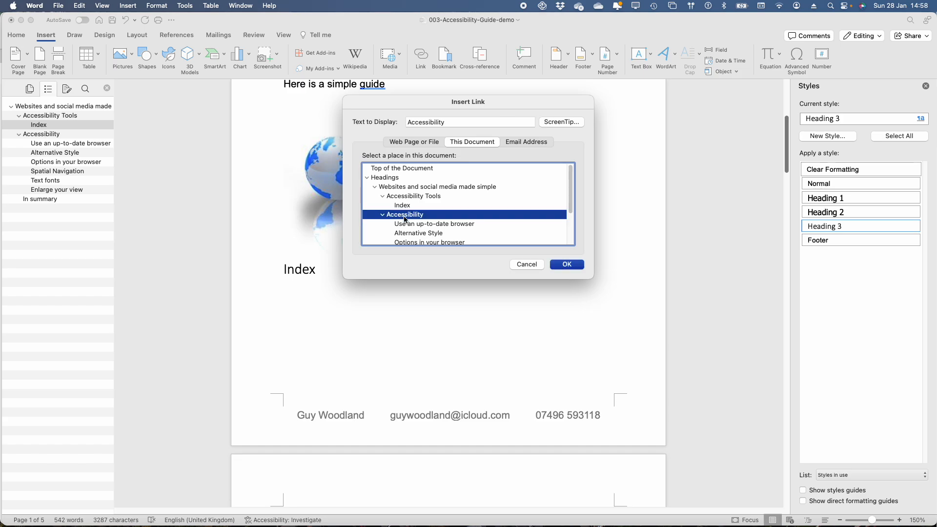
Set the link's ScreenTip to "this is a link to a section in this document about accessibility" and insert the link
{"action": "left_click", "coordinate": [559, 123]}
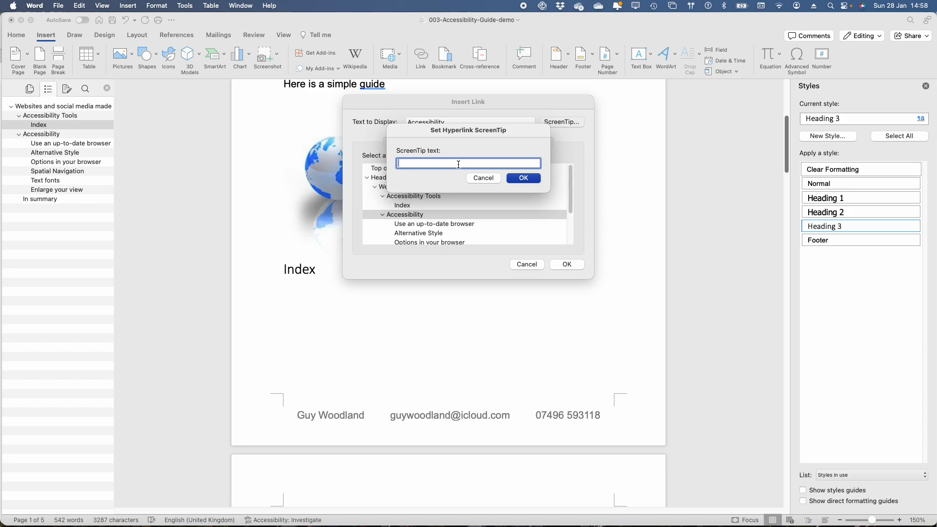
{"action": "key", "text": "super+v"}
{"action": "left_click_drag", "start_coordinate": [426, 163], "coordinate": [382, 168]}
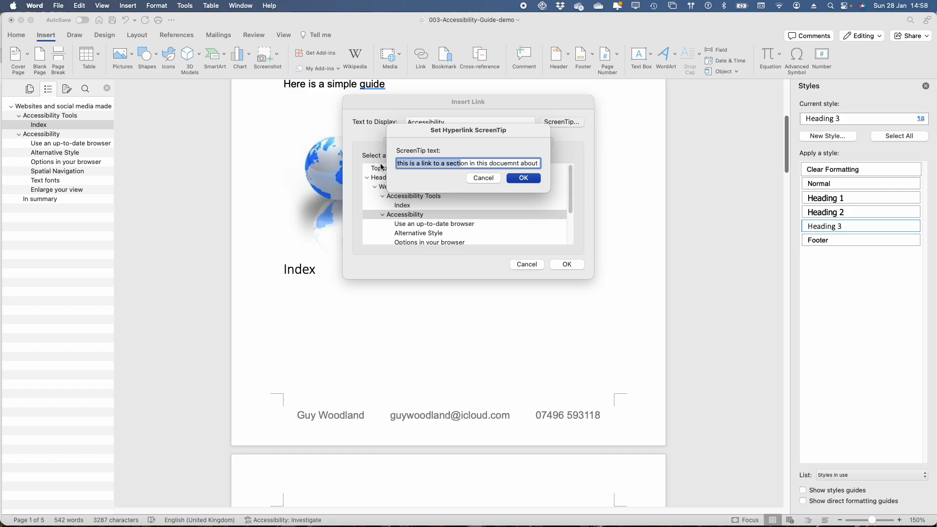
{"action": "left_click", "coordinate": [478, 163]}
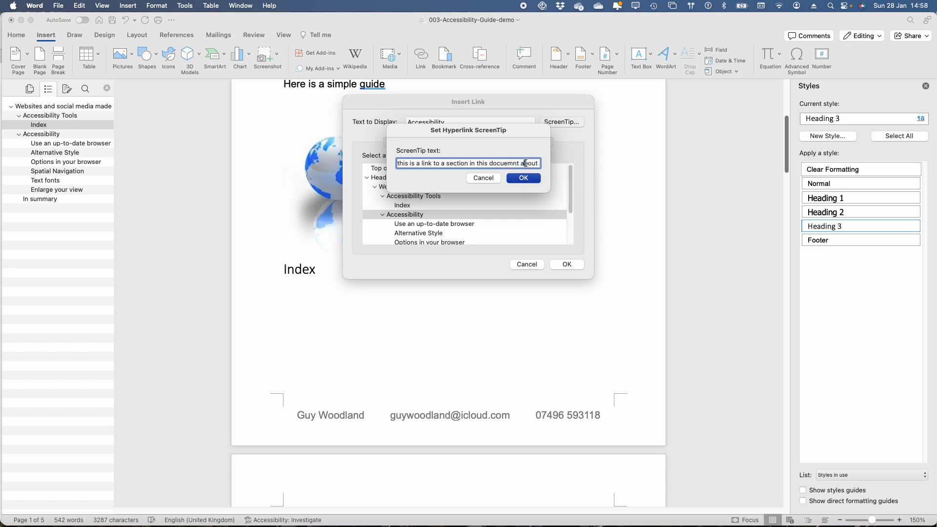
{"action": "left_click_drag", "start_coordinate": [527, 165], "coordinate": [551, 167]}
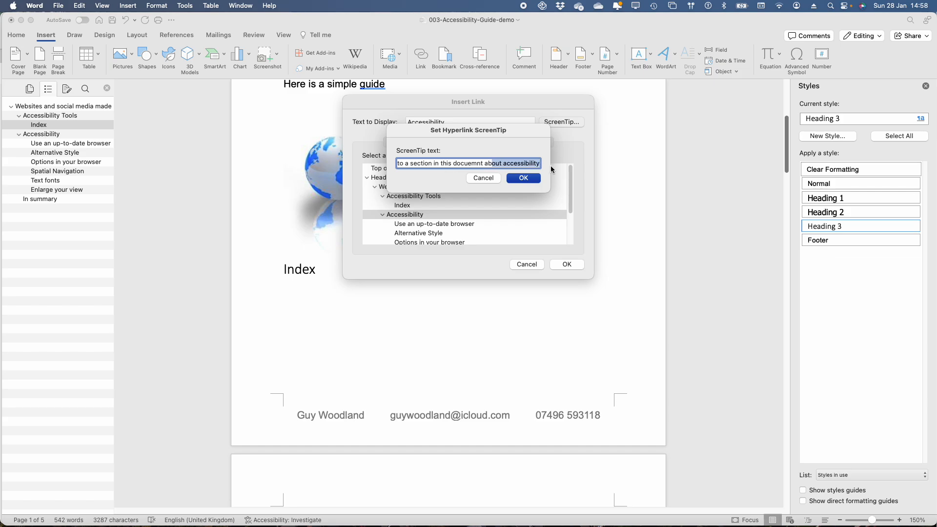
{"action": "left_click", "coordinate": [472, 163]}
{"action": "key", "text": "Delete"}
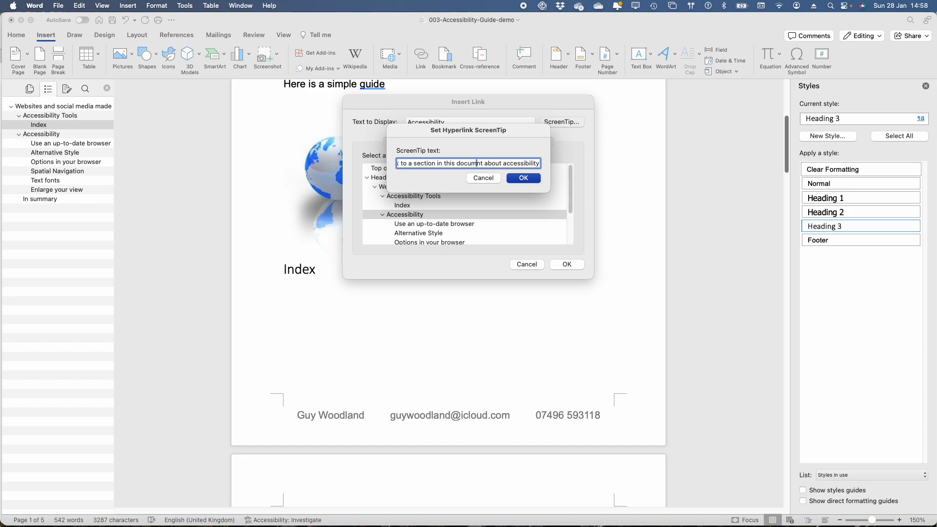
{"action": "type", "text": "e"}
{"action": "left_click", "coordinate": [529, 178]}
{"action": "left_click", "coordinate": [566, 265]}
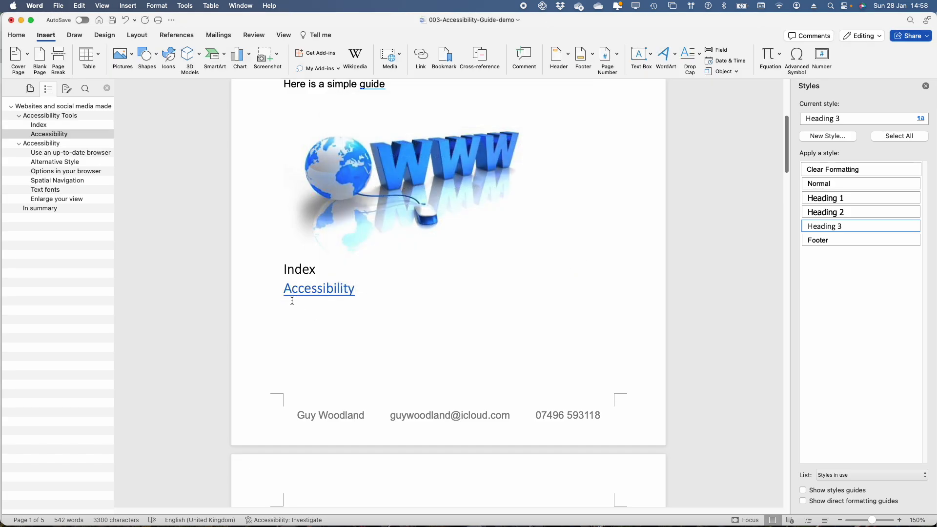
Follow the Accessibility link and begin linking the Accessibility heading on page 2 to the Index heading
{"action": "left_click", "coordinate": [318, 294], "text": "super"}
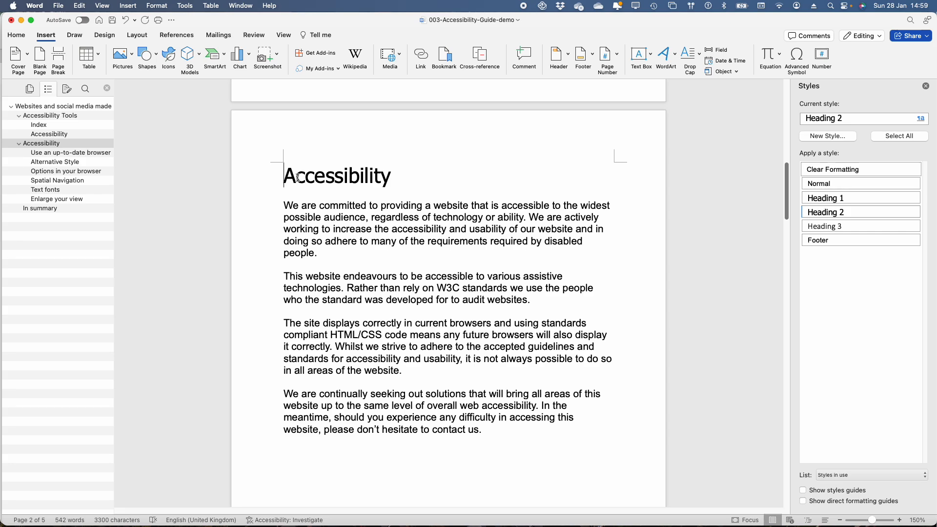
{"action": "left_click_drag", "start_coordinate": [298, 178], "coordinate": [403, 179]}
{"action": "right_click", "coordinate": [334, 181]}
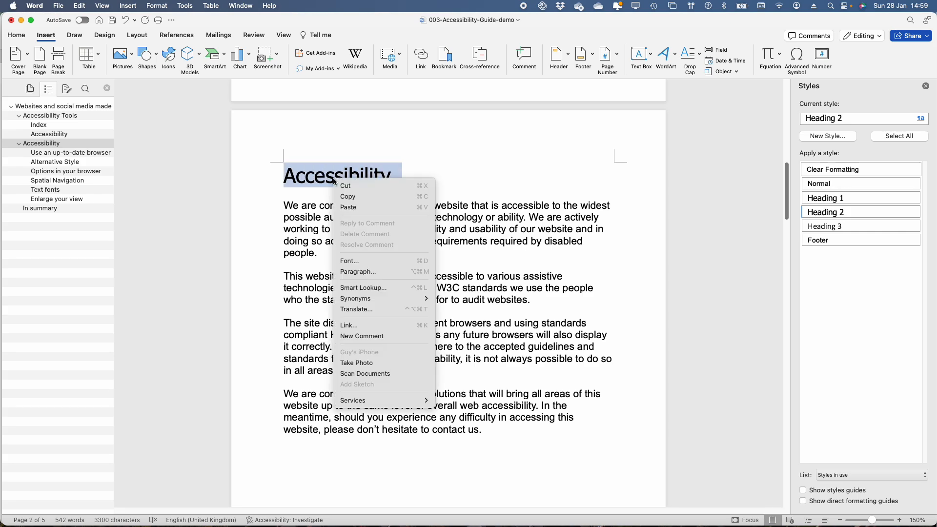
{"action": "left_click", "coordinate": [349, 325]}
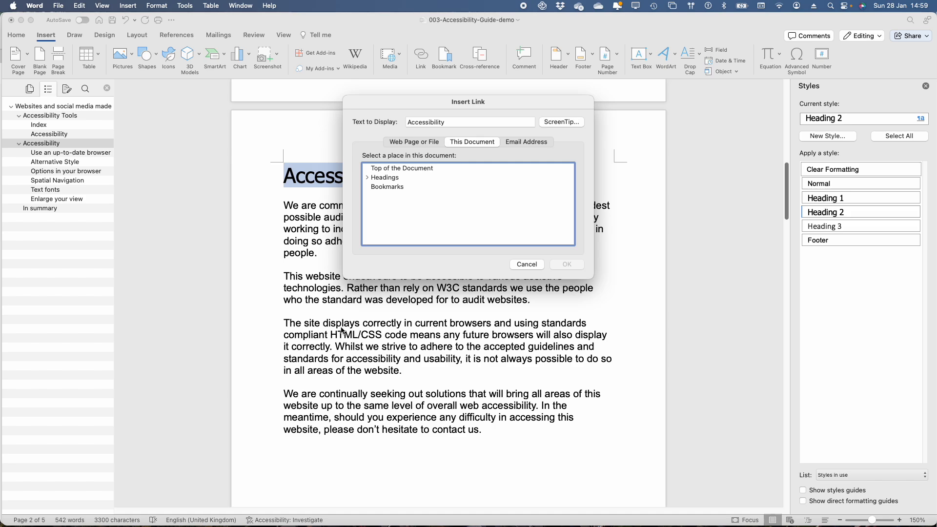
{"action": "left_click", "coordinate": [370, 179]}
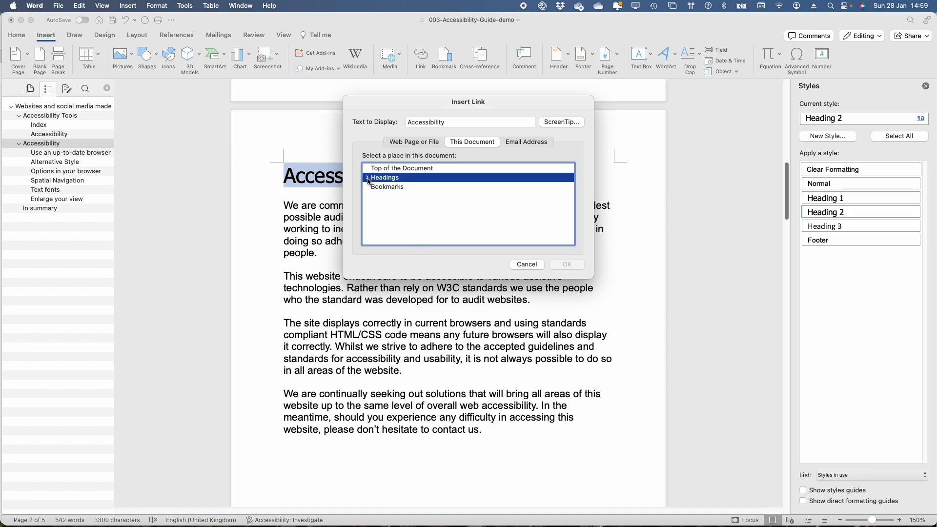
{"action": "left_click", "coordinate": [367, 179]}
{"action": "left_click", "coordinate": [375, 187]}
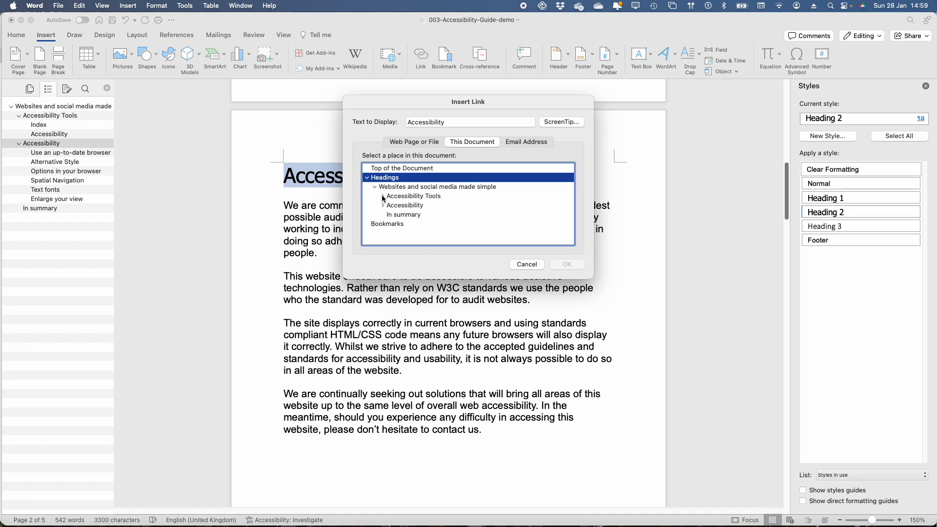
{"action": "left_click", "coordinate": [382, 197]}
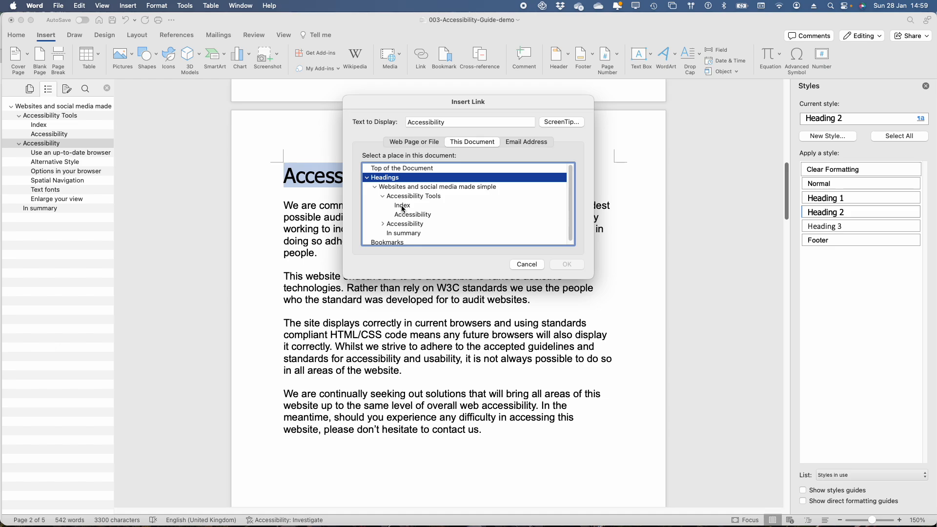
{"action": "left_click", "coordinate": [402, 207]}
Set the heading link's ScreenTip to "this is a link to the index" and insert the link
{"action": "left_click", "coordinate": [564, 122]}
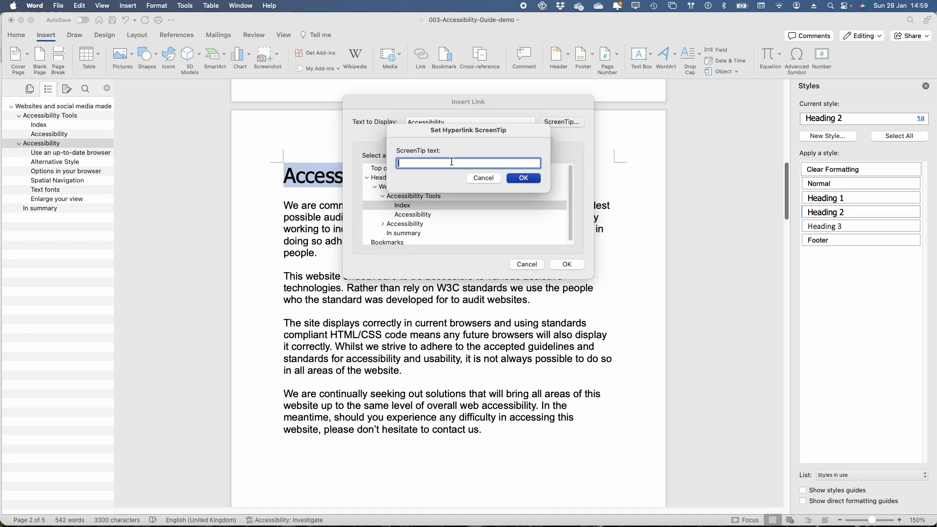
{"action": "key", "text": "super+v"}
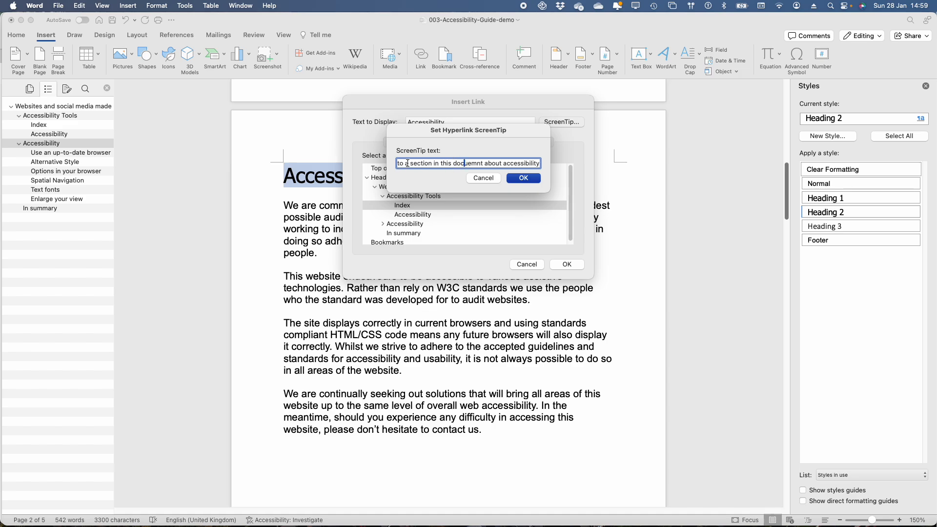
{"action": "left_click_drag", "start_coordinate": [404, 163], "coordinate": [601, 172]}
{"action": "type", "text": "the inde"}
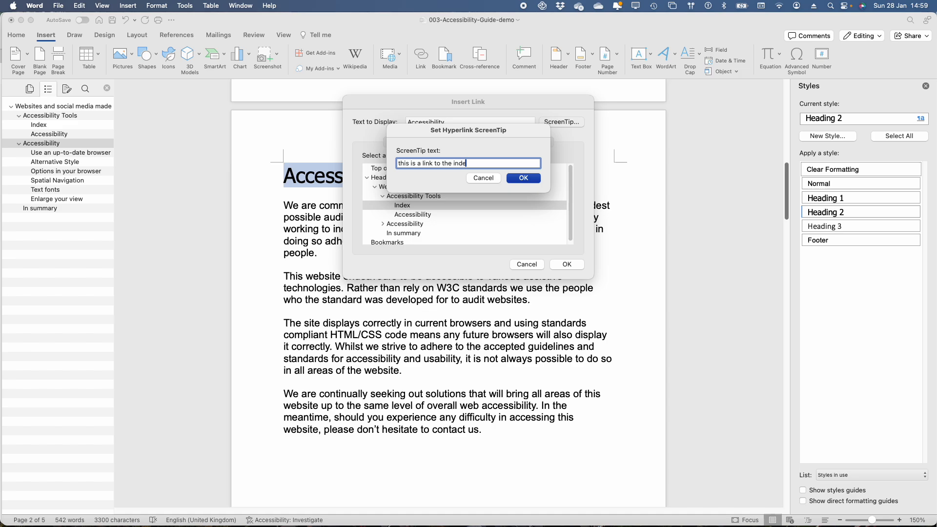
{"action": "type", "text": "x"}
{"action": "left_click", "coordinate": [524, 179]}
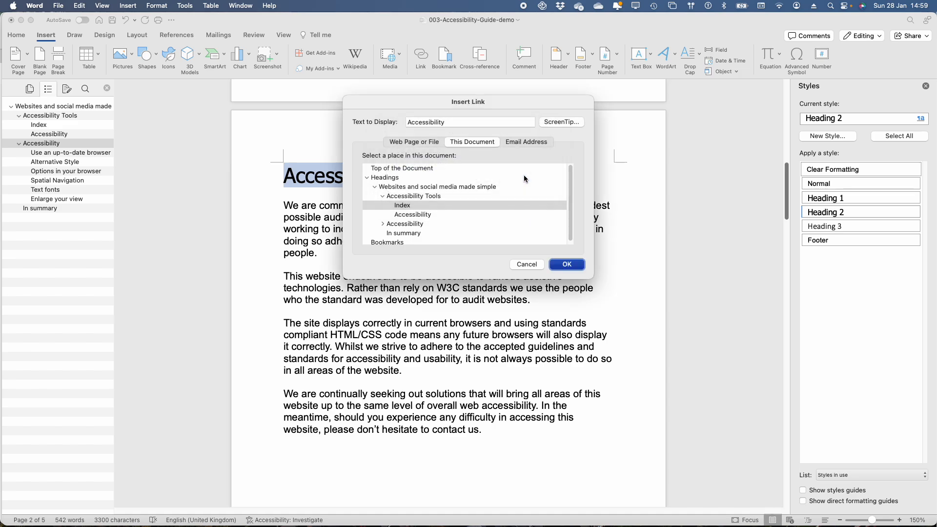
{"action": "left_click", "coordinate": [567, 264]}
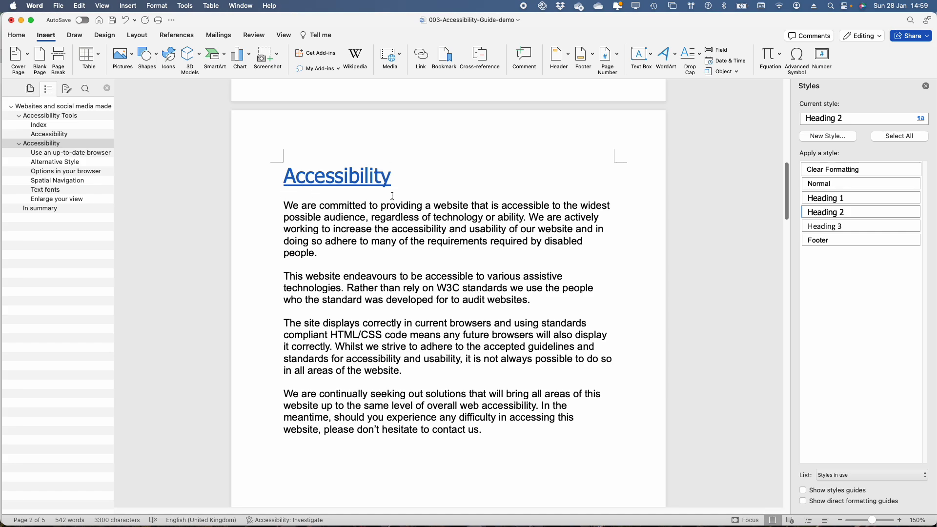
Follow the Accessibility heading's link to the index and, on a new line below Accessibility, begin inserting a link to the In summary heading
{"action": "left_click", "coordinate": [343, 184]}
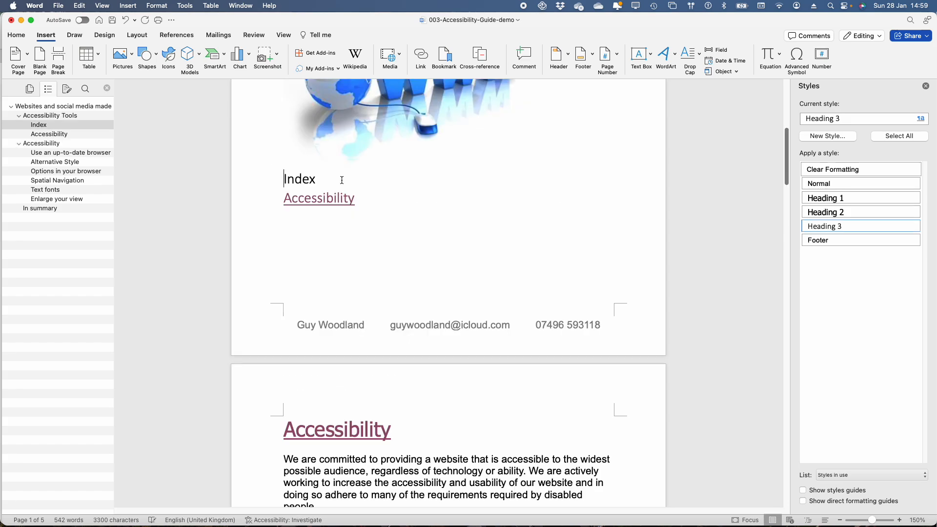
{"action": "left_click", "coordinate": [368, 199]}
{"action": "key", "text": "Return"}
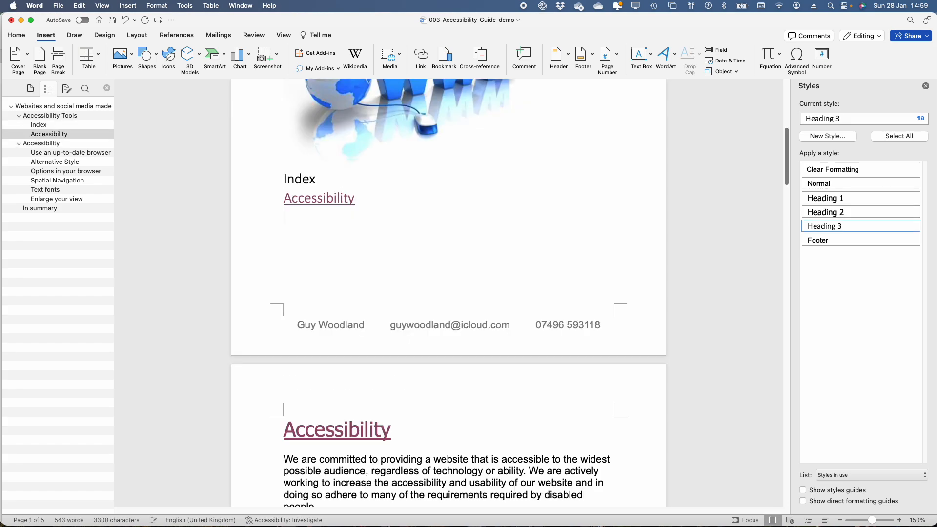
{"action": "right_click", "coordinate": [284, 218]}
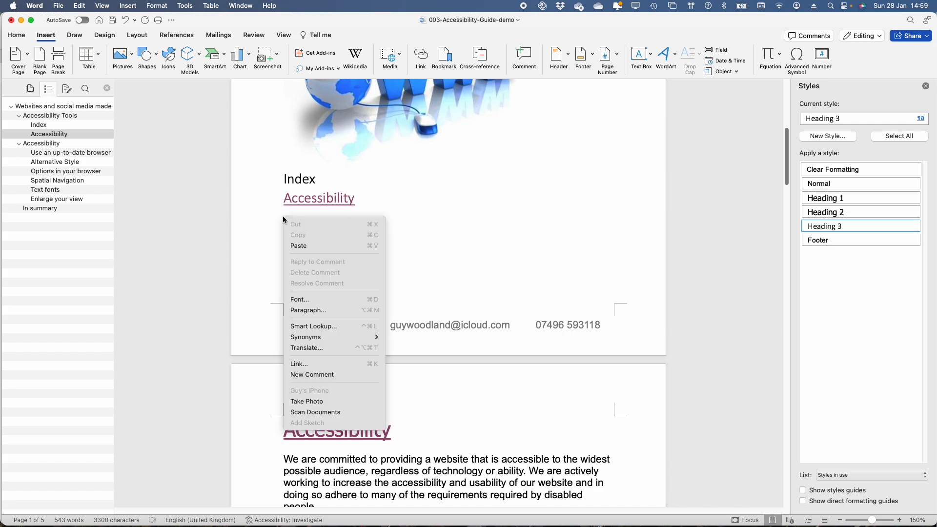
{"action": "left_click", "coordinate": [310, 368]}
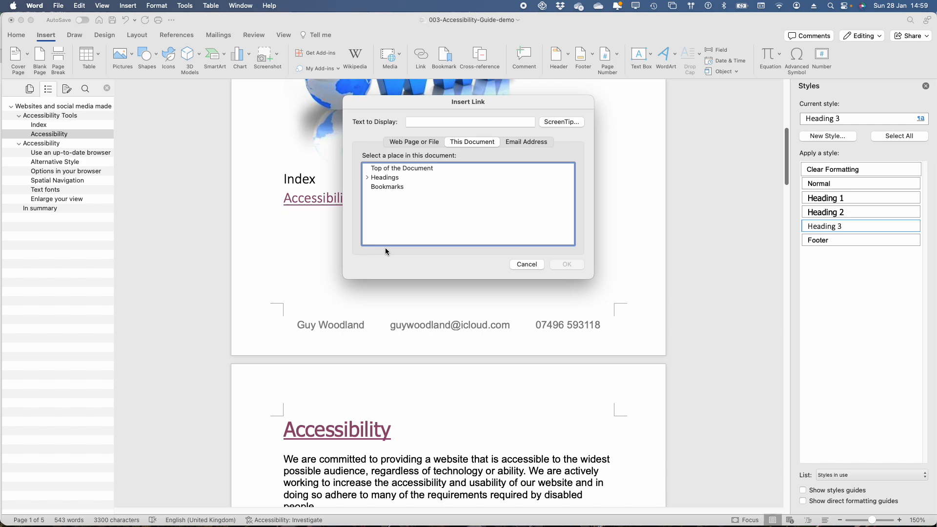
{"action": "left_click", "coordinate": [367, 177]}
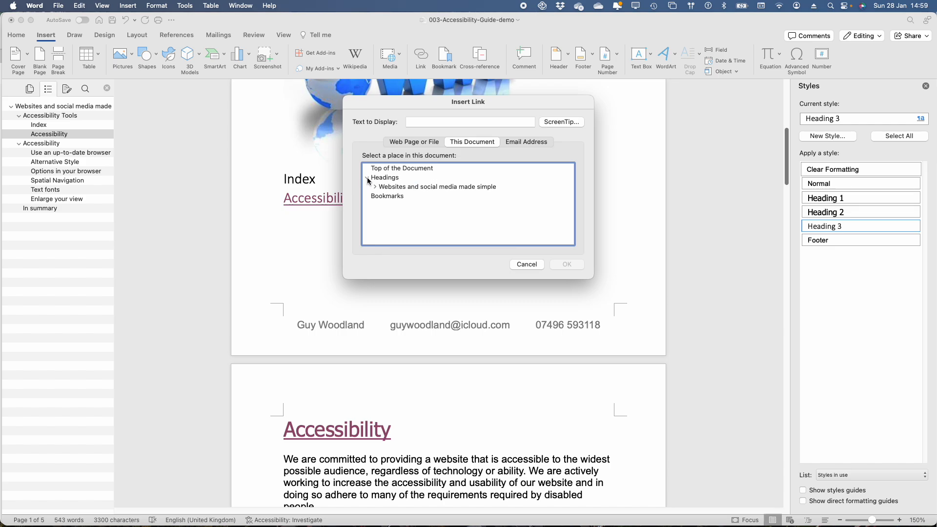
{"action": "left_click", "coordinate": [376, 189]}
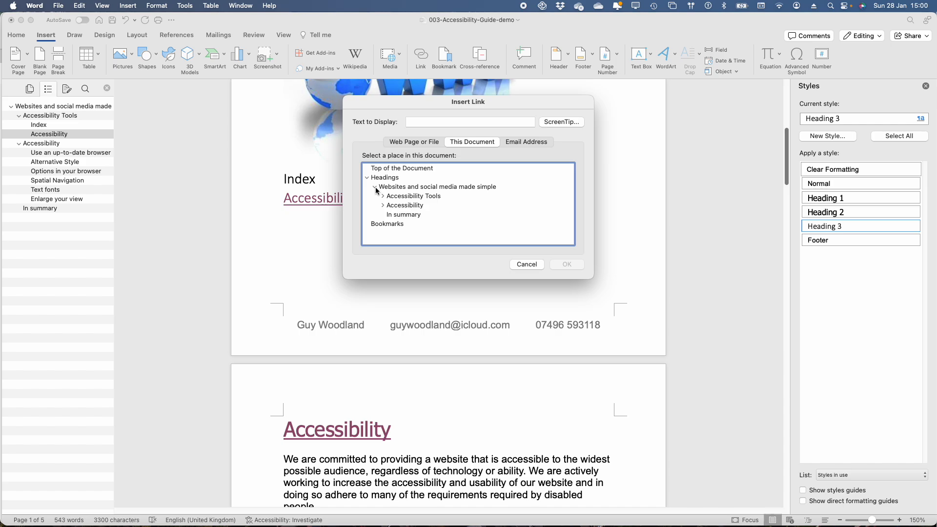
{"action": "left_click", "coordinate": [402, 216]}
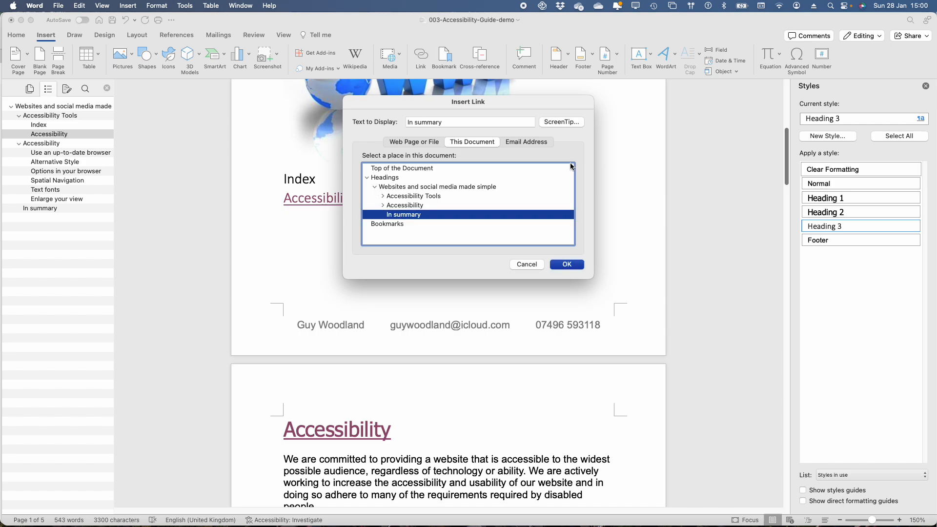
Set the link's ScreenTip to "this is a link to a section in this document in summary" and insert the link
{"action": "left_click", "coordinate": [561, 122]}
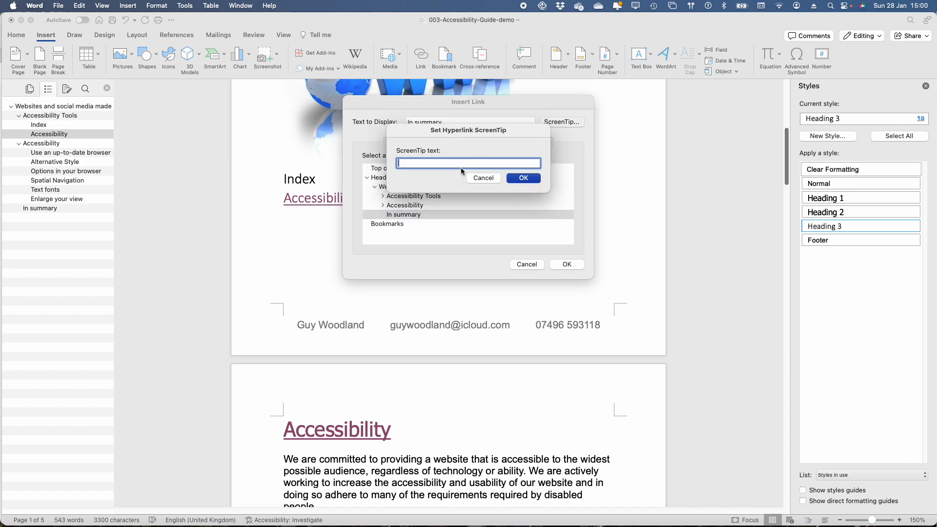
{"action": "key", "text": "super+v"}
{"action": "left_click_drag", "start_coordinate": [468, 164], "coordinate": [475, 165]}
{"action": "type", "text": "me"}
{"action": "left_click_drag", "start_coordinate": [489, 163], "coordinate": [556, 162]}
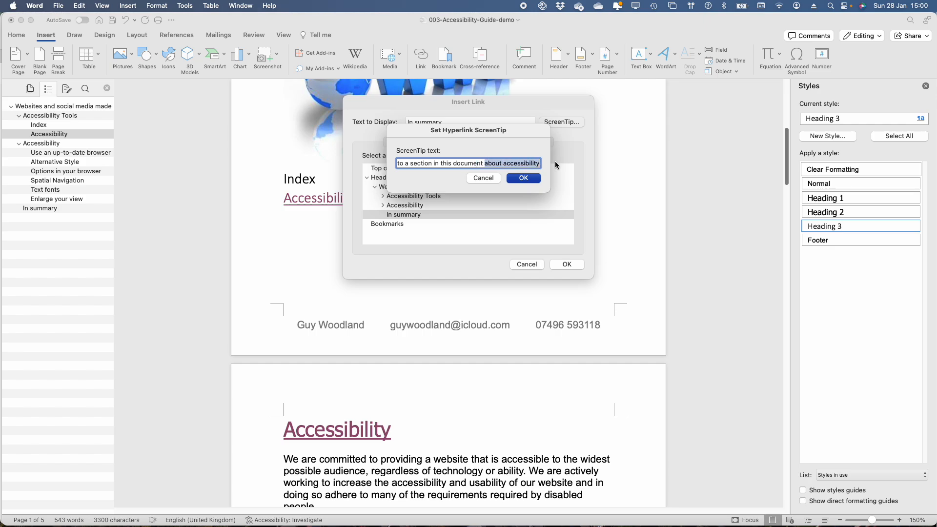
{"action": "type", "text": "in "}
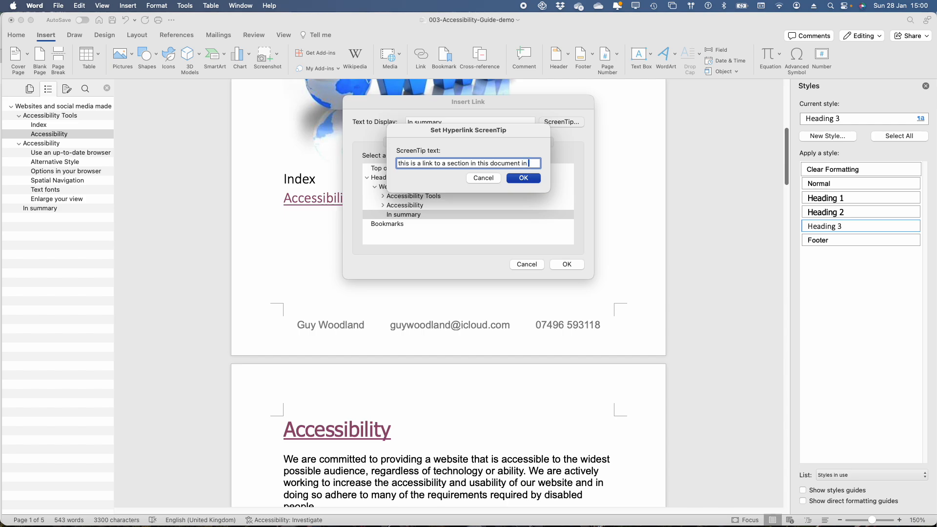
{"action": "type", "text": "summary"}
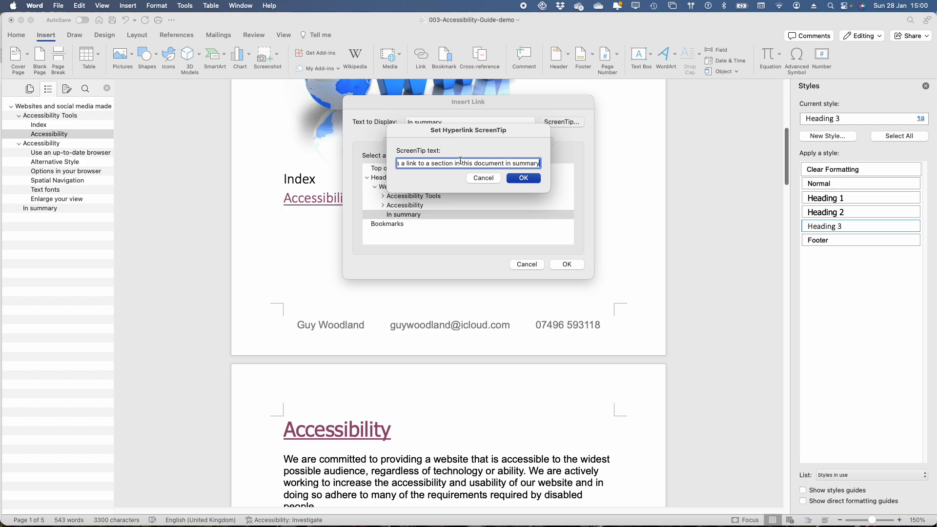
{"action": "left_click", "coordinate": [524, 179]}
{"action": "left_click", "coordinate": [566, 265]}
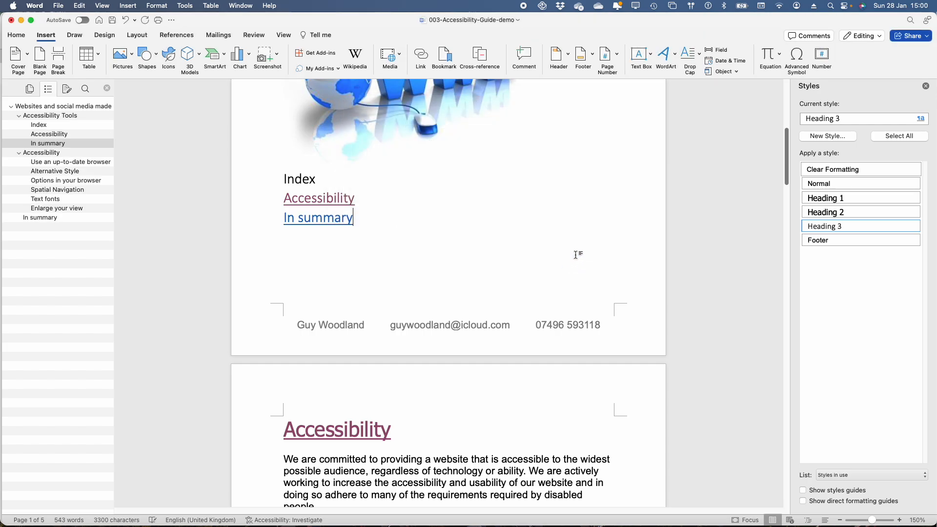
Follow the In summary link and begin linking the In summary heading on page 5 to the Index heading
{"action": "left_click", "coordinate": [316, 224]}
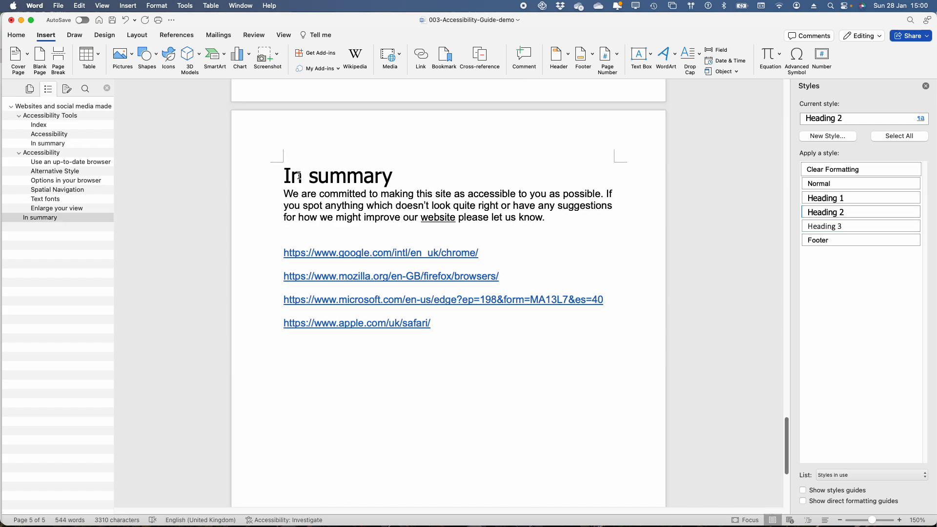
{"action": "left_click", "coordinate": [277, 180]}
{"action": "right_click", "coordinate": [321, 180]}
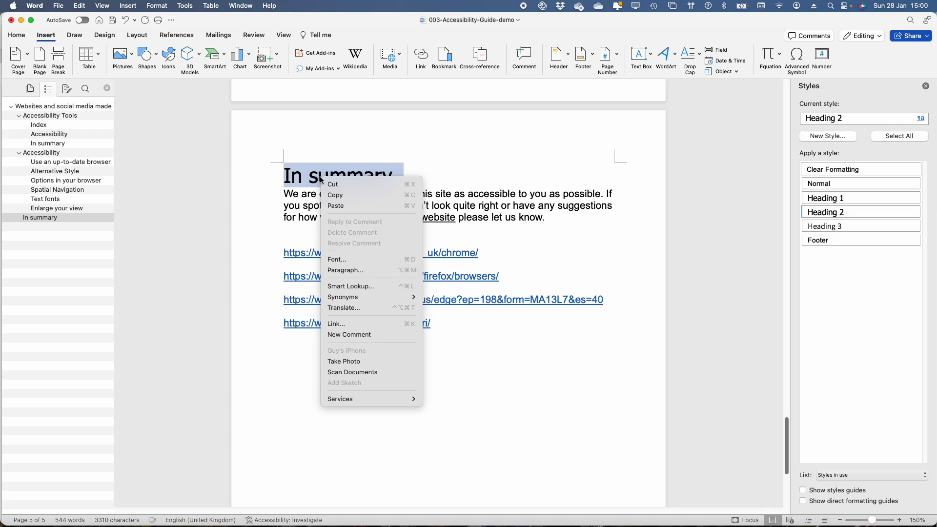
{"action": "left_click", "coordinate": [348, 324]}
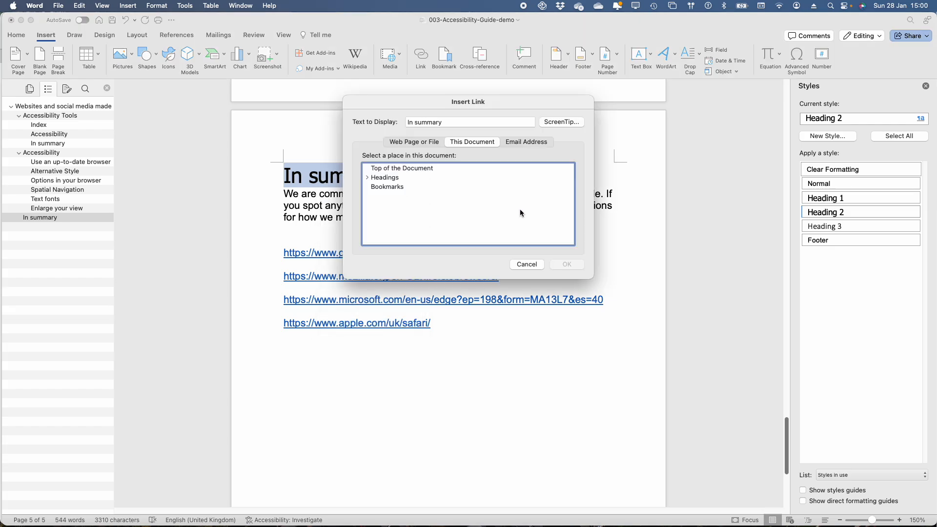
{"action": "left_click", "coordinate": [367, 178]}
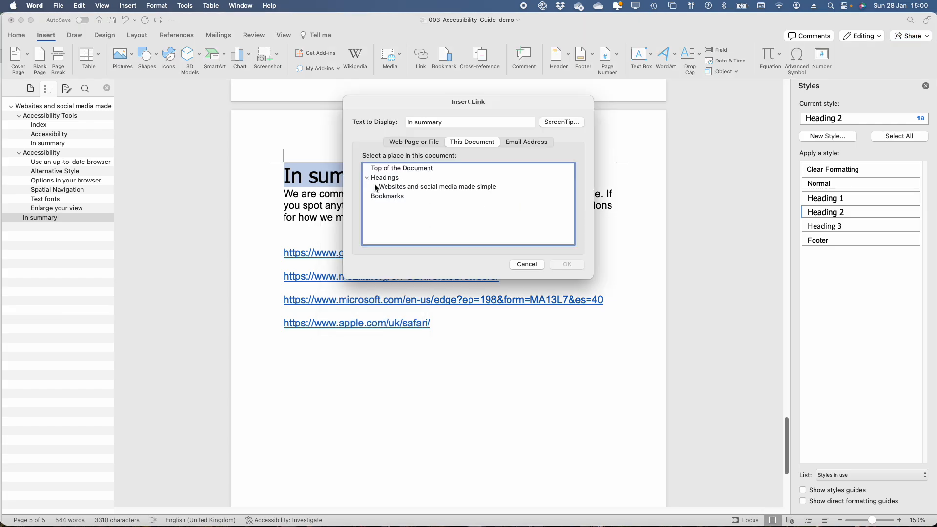
{"action": "left_click", "coordinate": [374, 187]}
{"action": "left_click", "coordinate": [383, 196]}
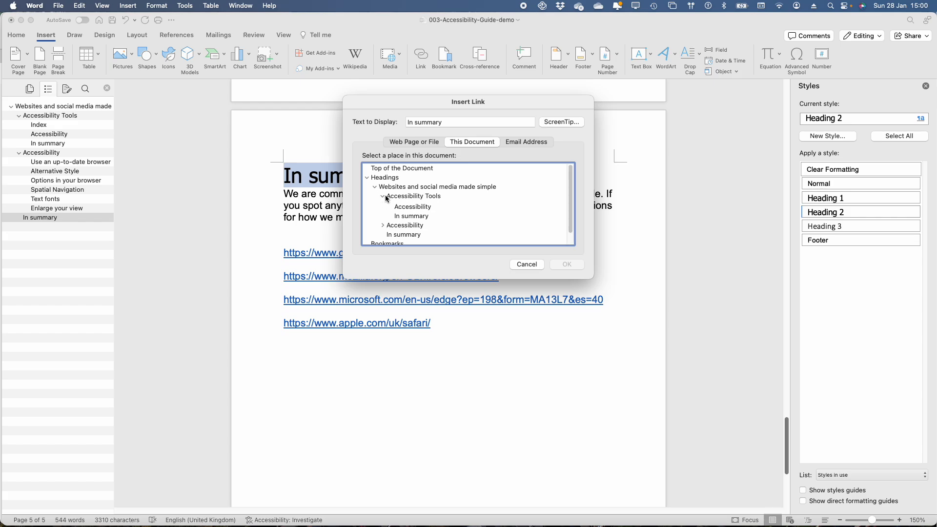
{"action": "left_click", "coordinate": [405, 206]}
Set the In summary heading link's ScreenTip to "link to the index" and insert the link
{"action": "left_click", "coordinate": [568, 123]}
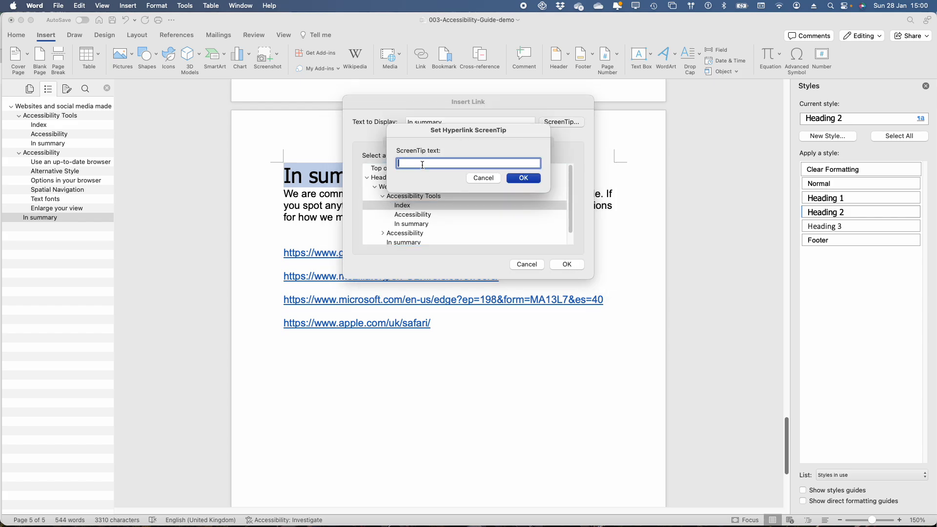
{"action": "type", "text": "I"}
{"action": "type", "text": "ink to the "}
{"action": "type", "text": "index"}
{"action": "left_click", "coordinate": [523, 177]}
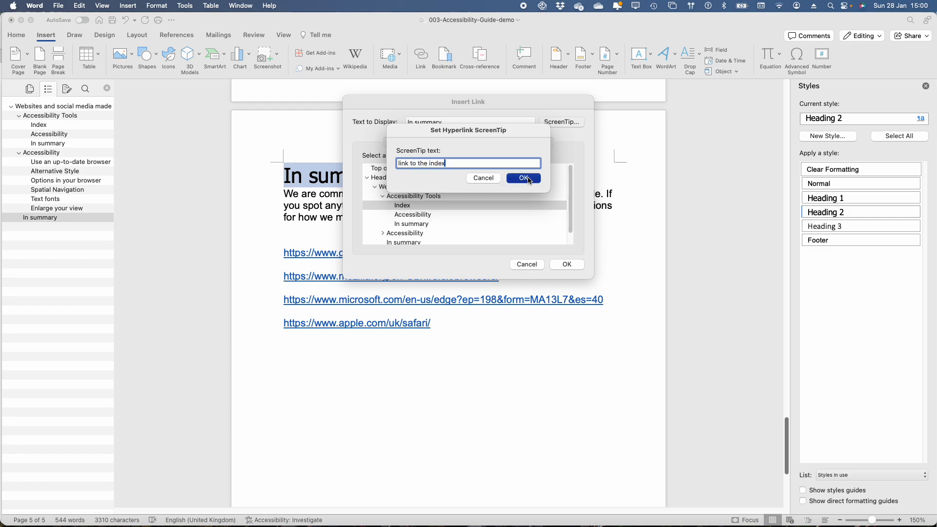
{"action": "left_click", "coordinate": [567, 264]}
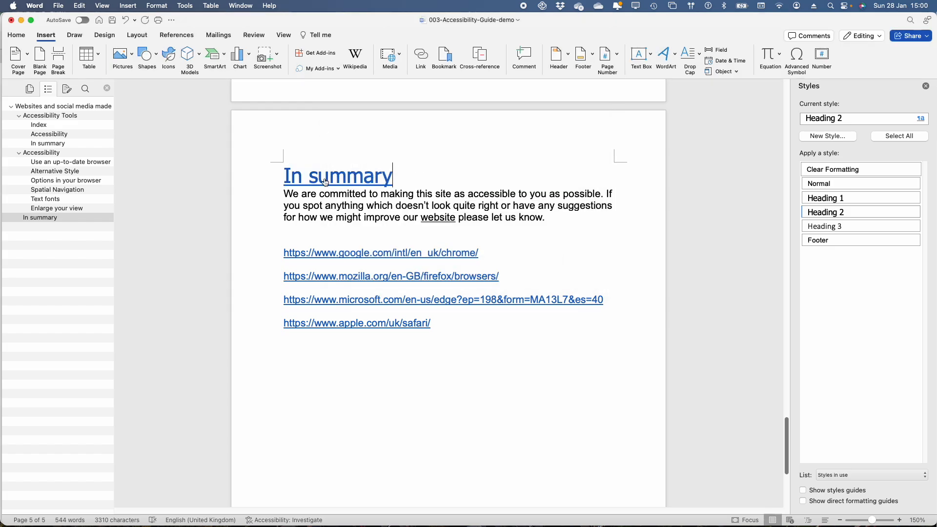
Follow the In summary heading's link back to the index and add a new line below the In summary entry
{"action": "left_click", "coordinate": [325, 182]}
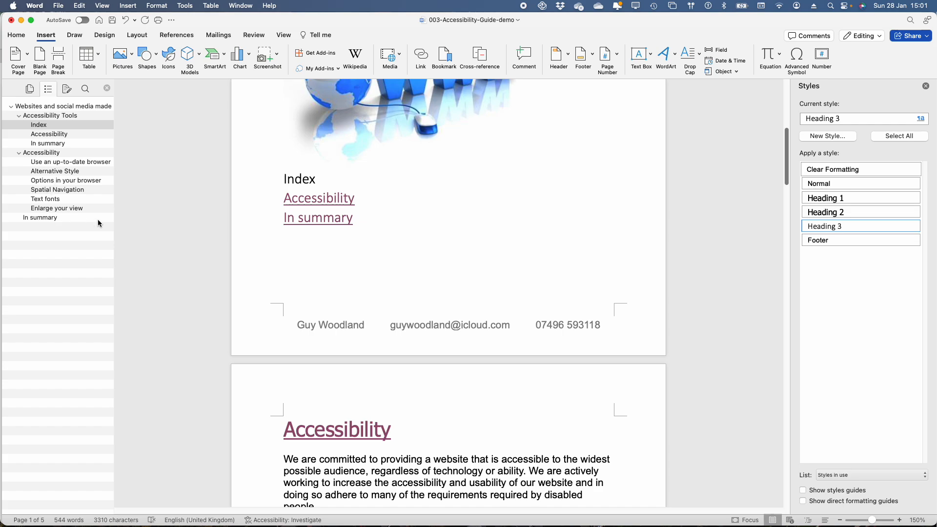
{"action": "left_click", "coordinate": [287, 238]}
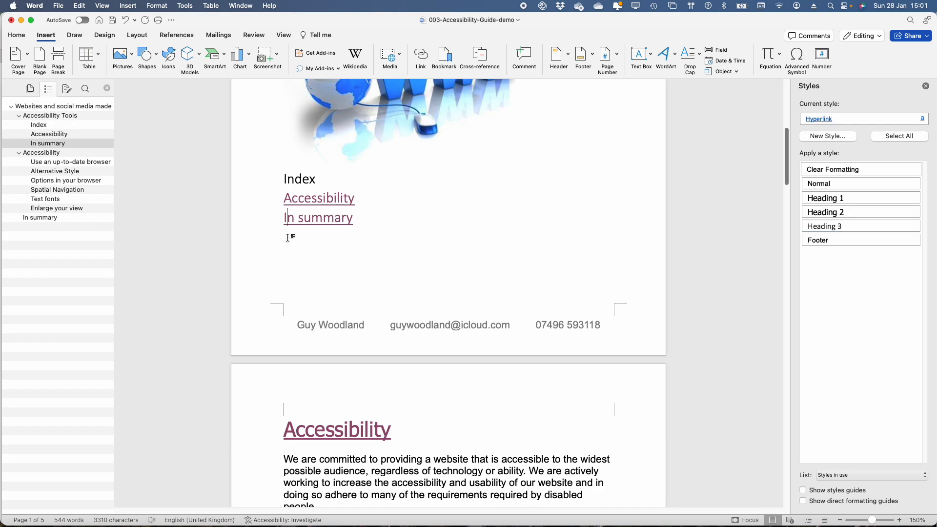
{"action": "left_click", "coordinate": [366, 224]}
{"action": "key", "text": "Return"}
{"action": "right_click", "coordinate": [289, 236]}
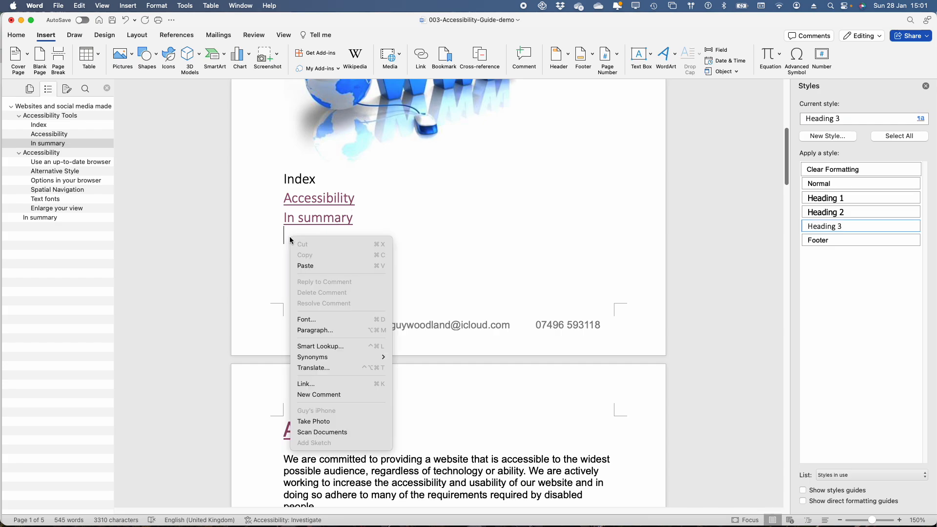
{"action": "left_click", "coordinate": [326, 384]}
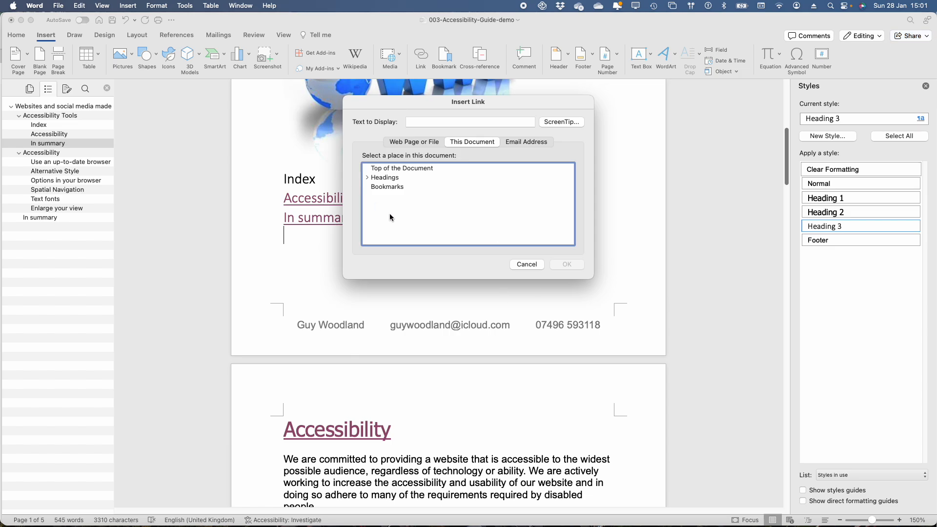
{"action": "left_click", "coordinate": [527, 264]}
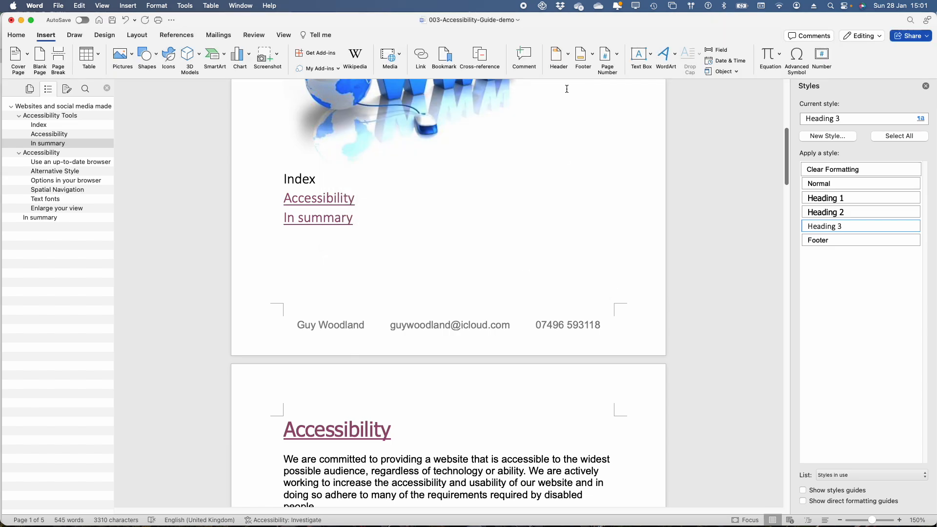